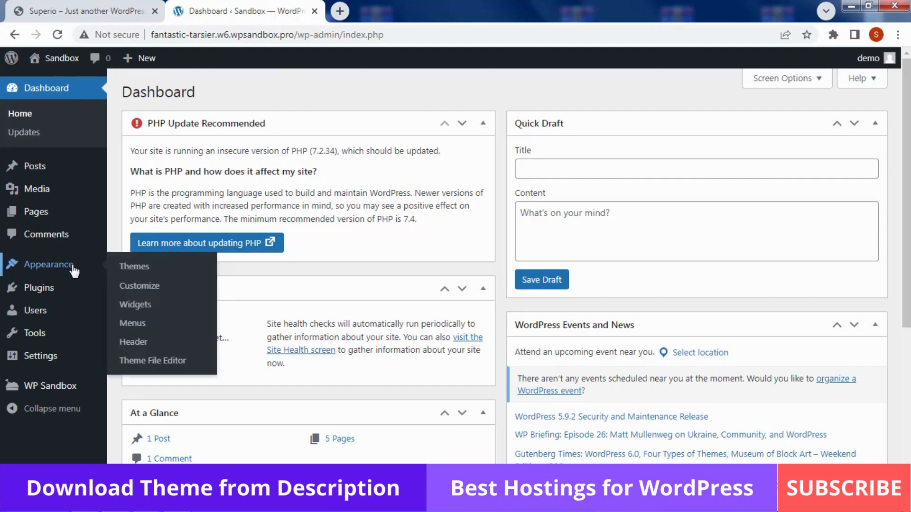
# Step: Open the form for uploading a new theme in .zip format from the site's theme management
pyautogui.click(119, 269)
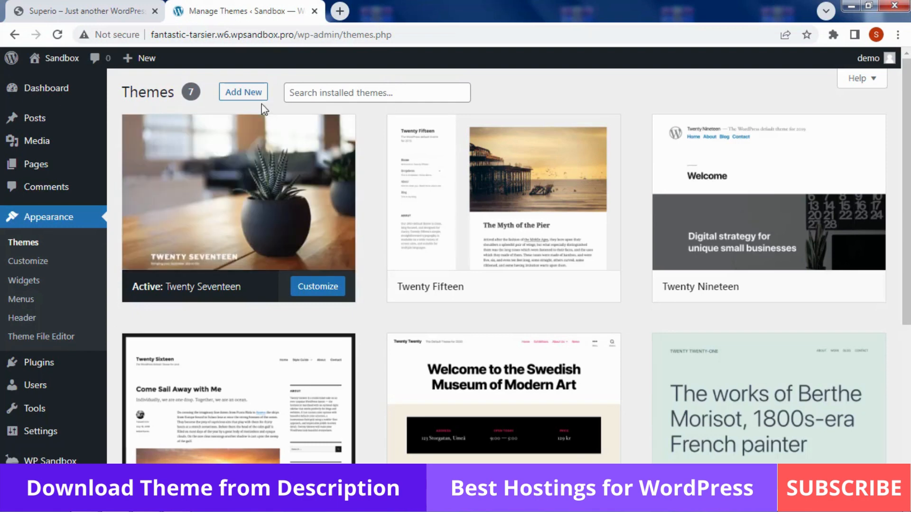
pyautogui.click(243, 93)
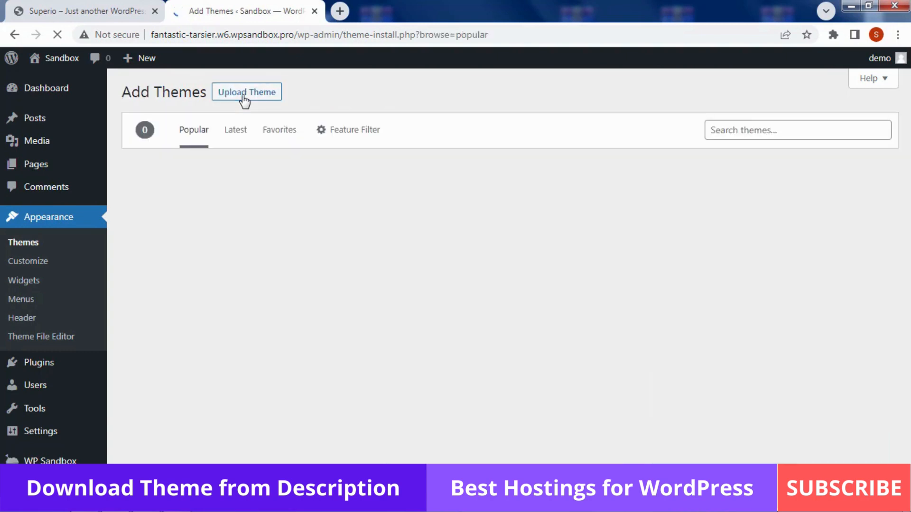
pyautogui.click(244, 93)
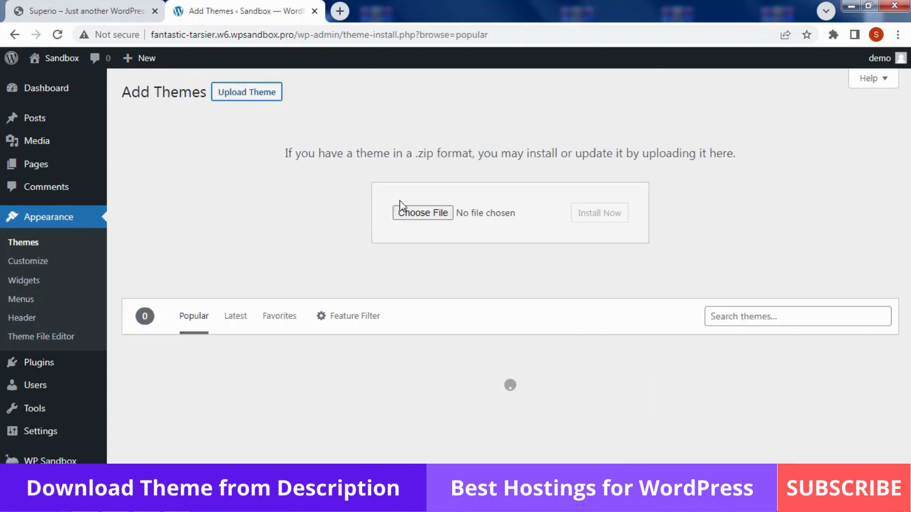
# Step: Choose the superio_theme archive from the superio124 folder on the Desktop as the theme file
pyautogui.click(409, 214)
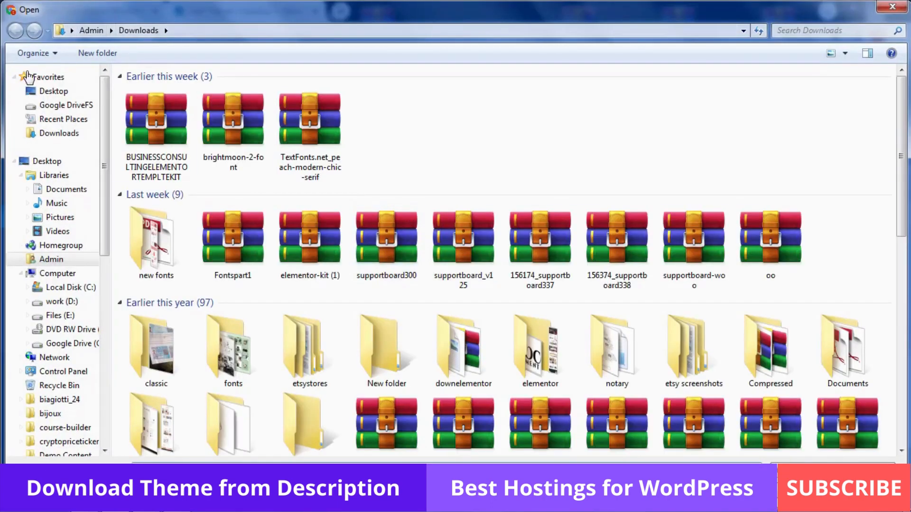
pyautogui.click(53, 91)
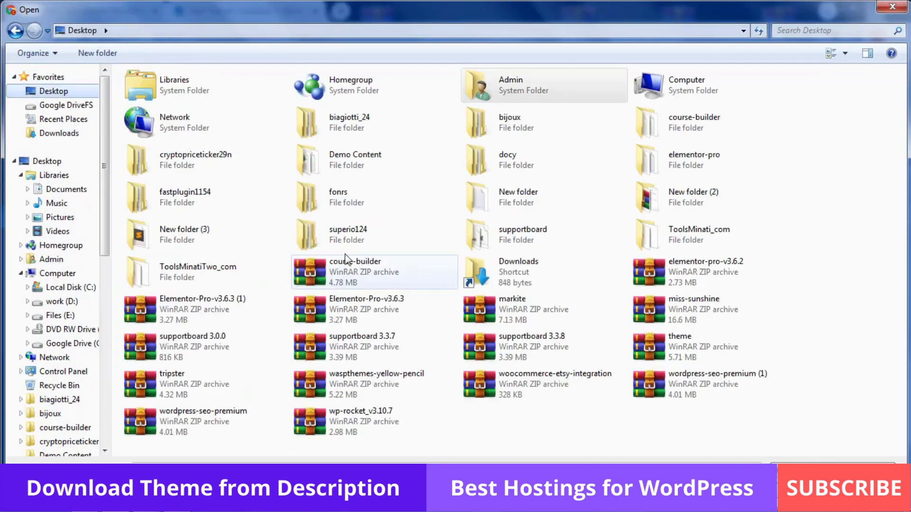
pyautogui.doubleClick(361, 250)
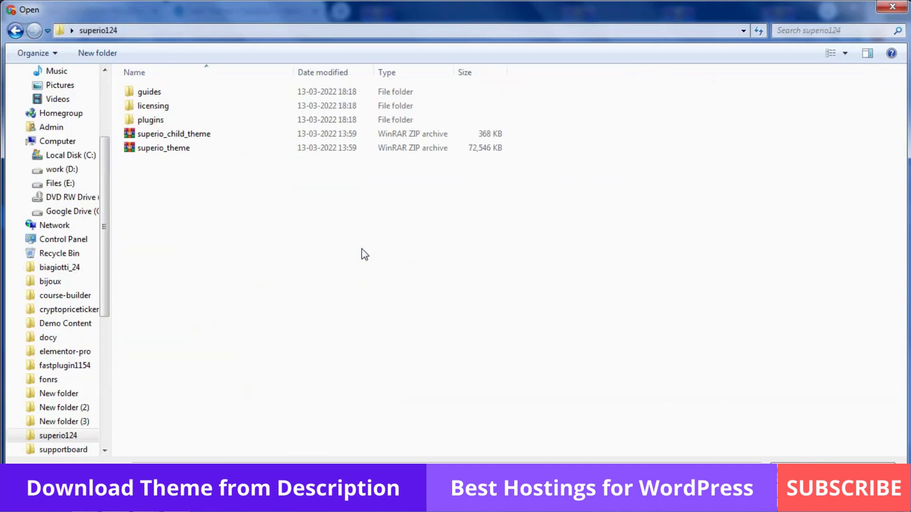
pyautogui.press('Down')
pyautogui.press('Down')
pyautogui.press('Down')
pyautogui.press('Down')
pyautogui.press('Down')
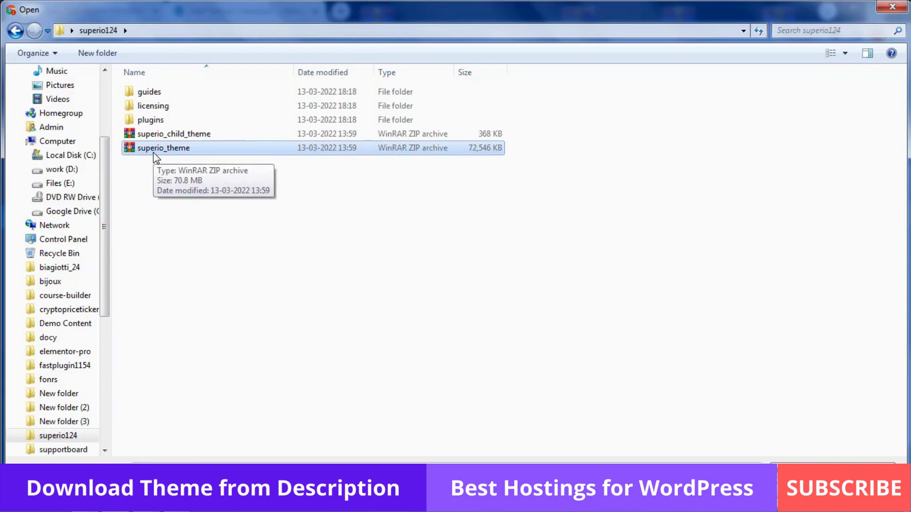
pyautogui.doubleClick(152, 152)
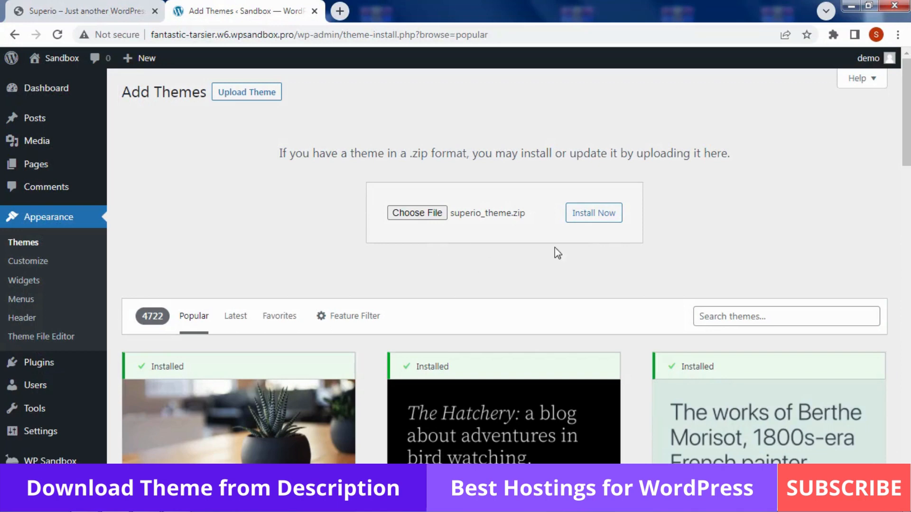
# Step: Install the theme from superio_theme.zip and activate it
pyautogui.click(593, 218)
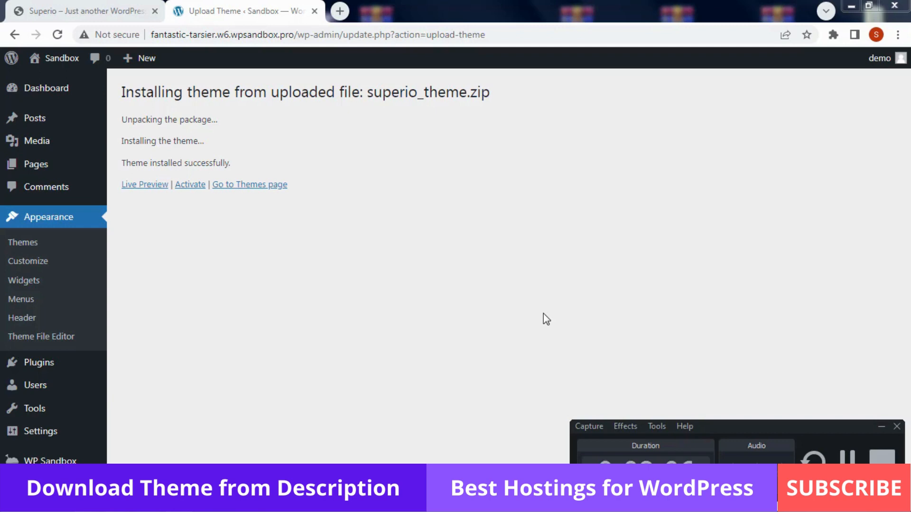
pyautogui.click(191, 185)
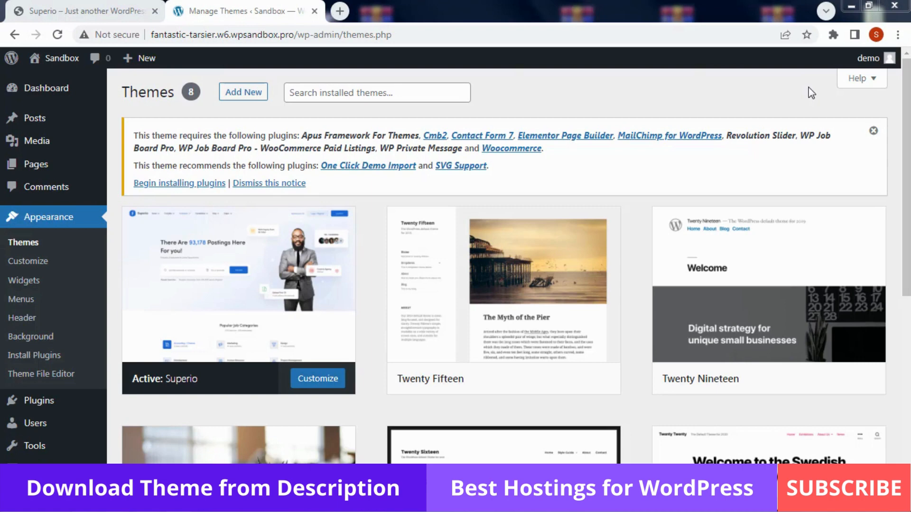
# Step: Bulk install all the plugins that the Superio theme requires and recommends
pyautogui.click(204, 186)
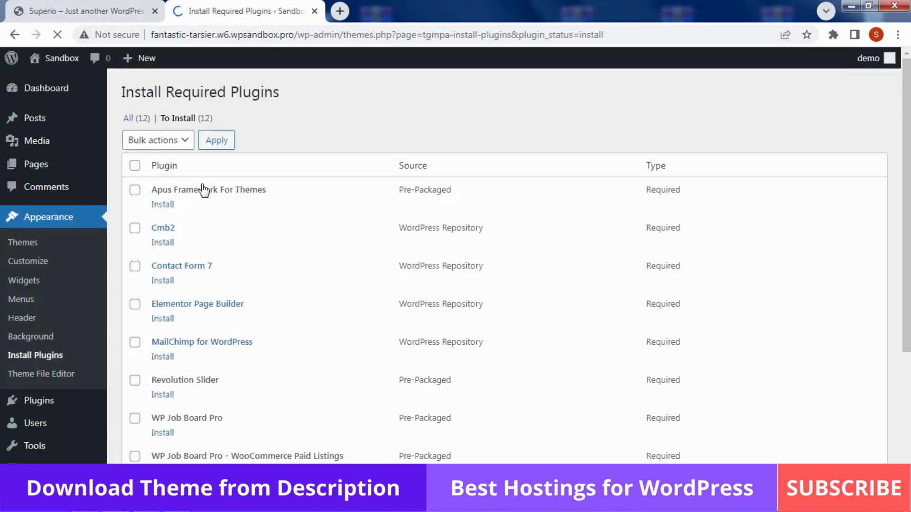
pyautogui.click(135, 166)
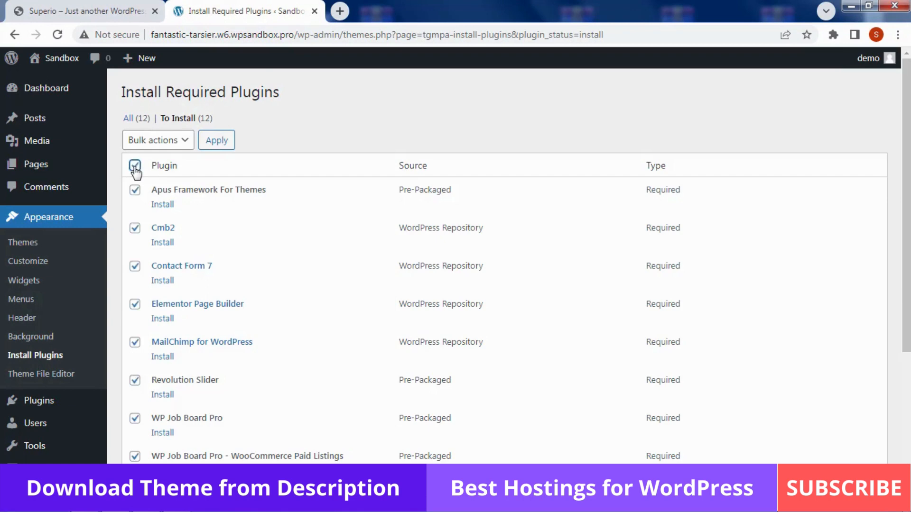
pyautogui.click(148, 145)
pyautogui.click(148, 171)
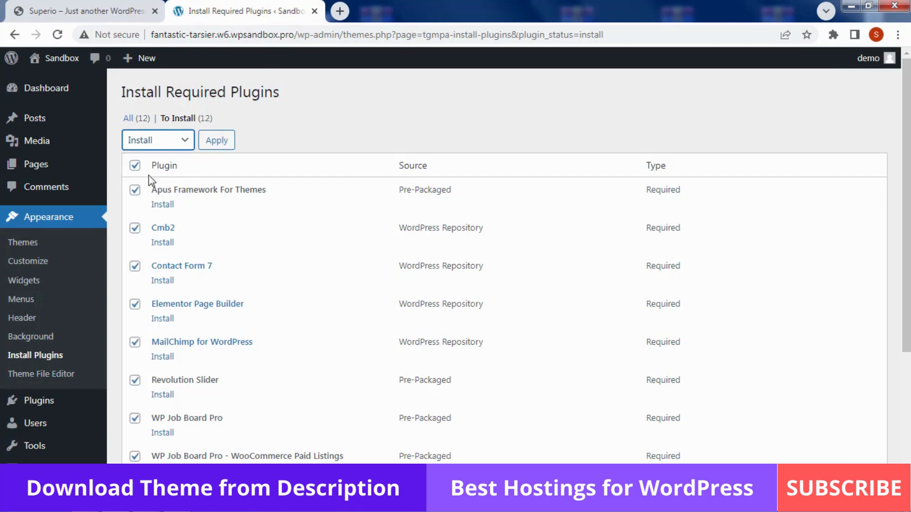
pyautogui.click(218, 142)
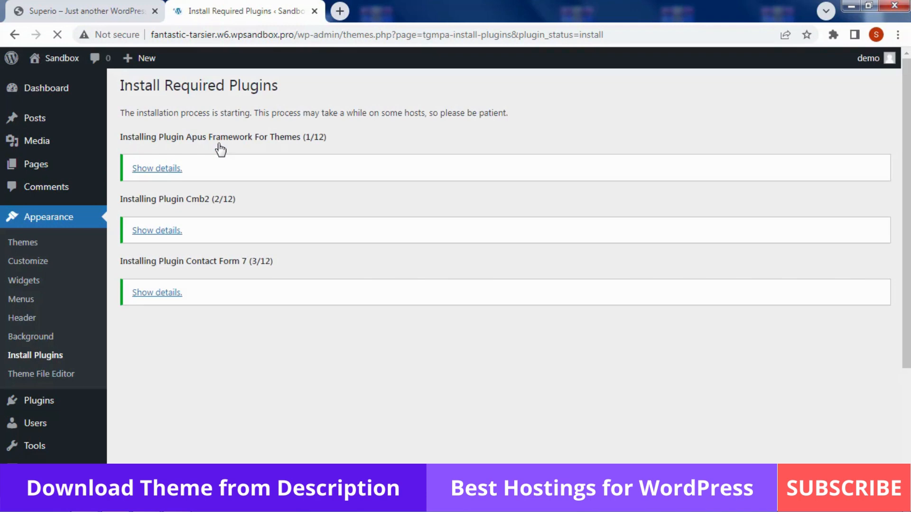
pyautogui.scroll(-4, 221, 150)
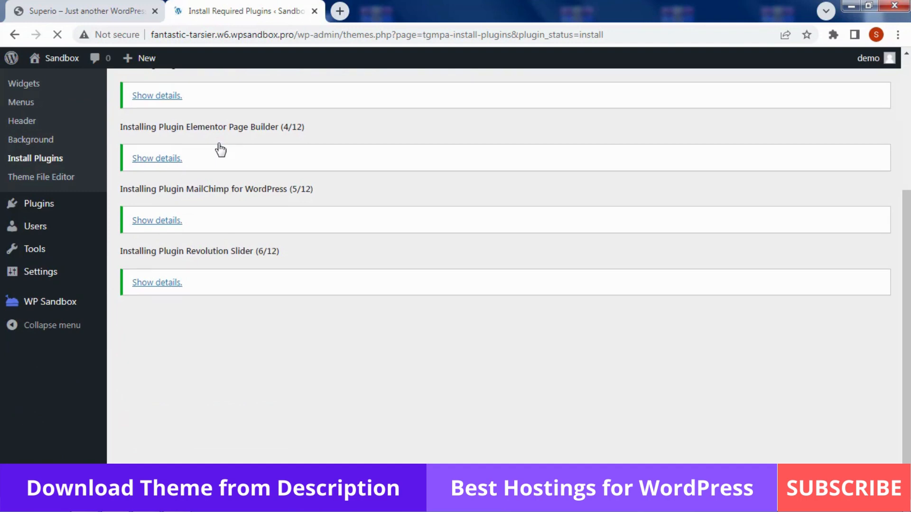
pyautogui.scroll(-5, 221, 150)
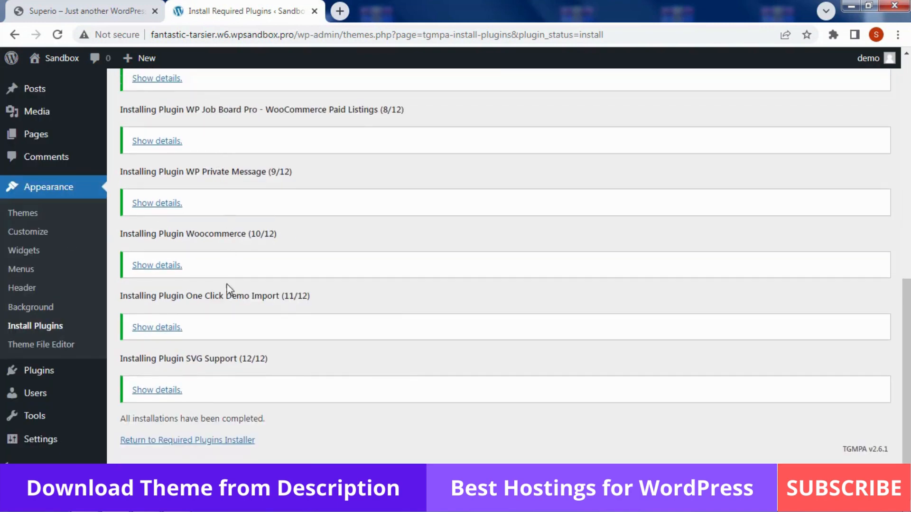
# Step: Return to the required plugins installer and bulk activate all the listed plugins
pyautogui.click(217, 441)
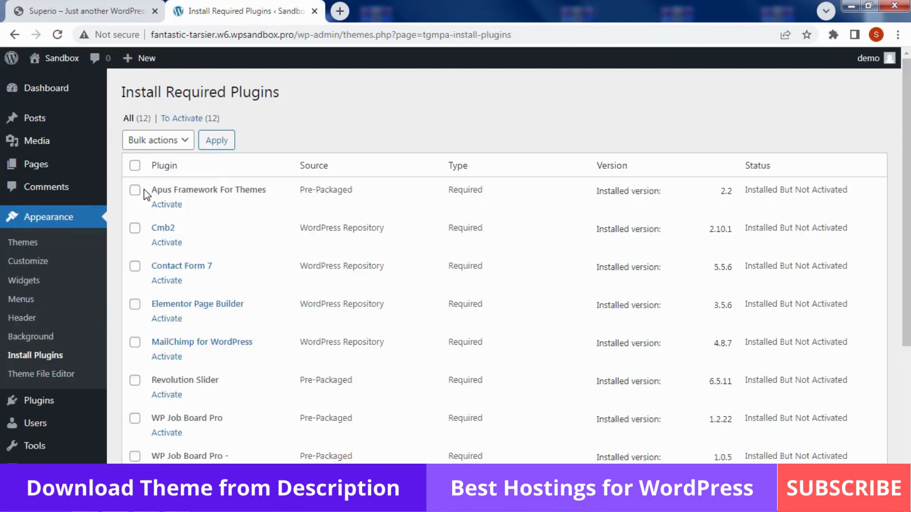
pyautogui.click(134, 170)
pyautogui.click(155, 142)
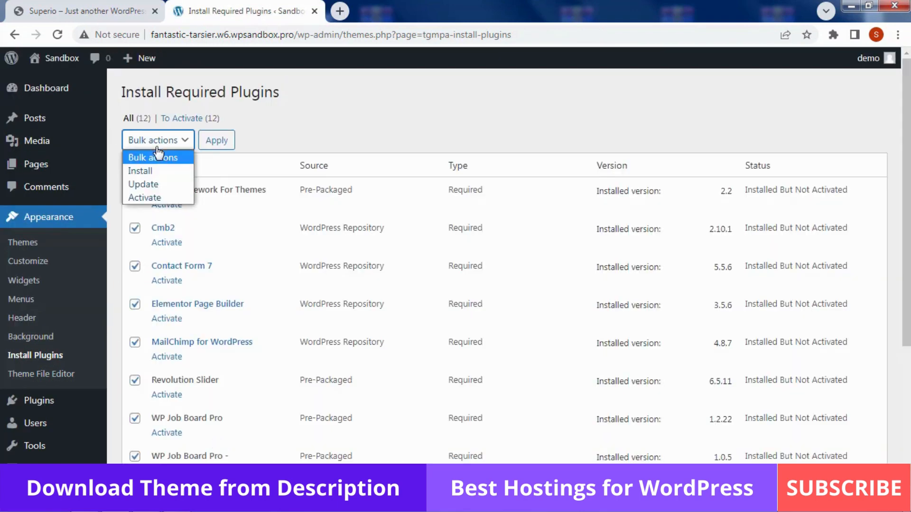
pyautogui.click(156, 197)
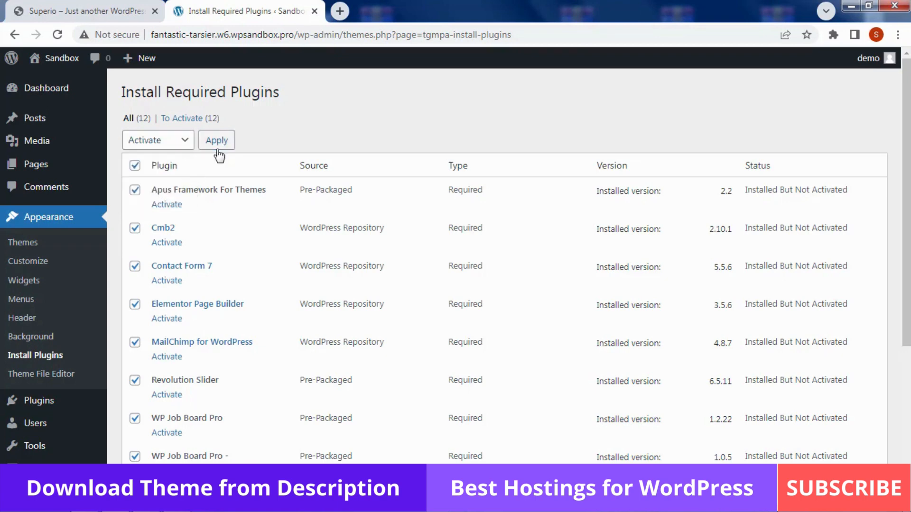
pyautogui.click(218, 151)
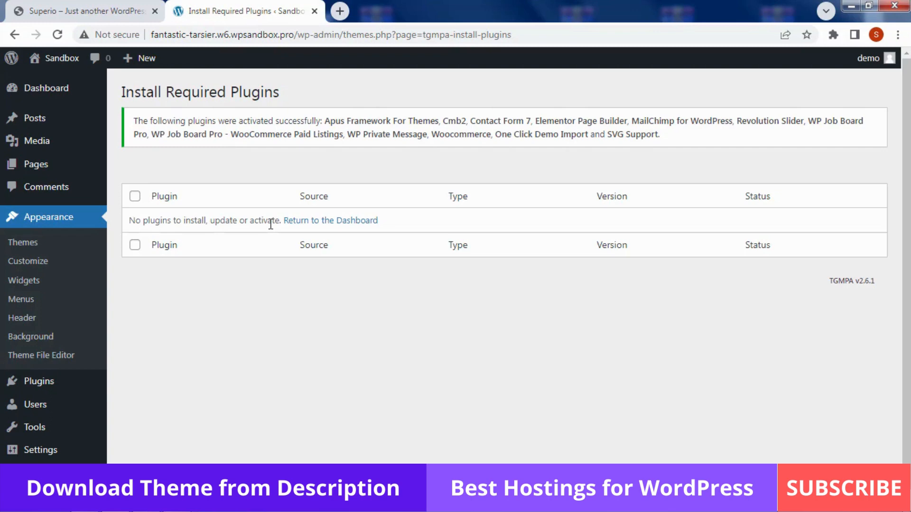
# Step: Return to the dashboard, open the live site in a new browser tab and look through its homepage
pyautogui.click(315, 225)
pyautogui.click(333, 226)
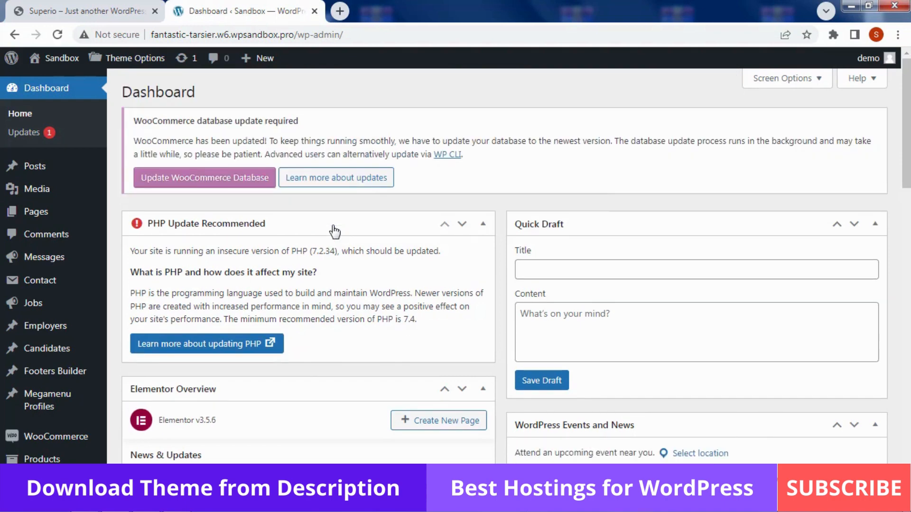
pyautogui.moveTo(64, 67)
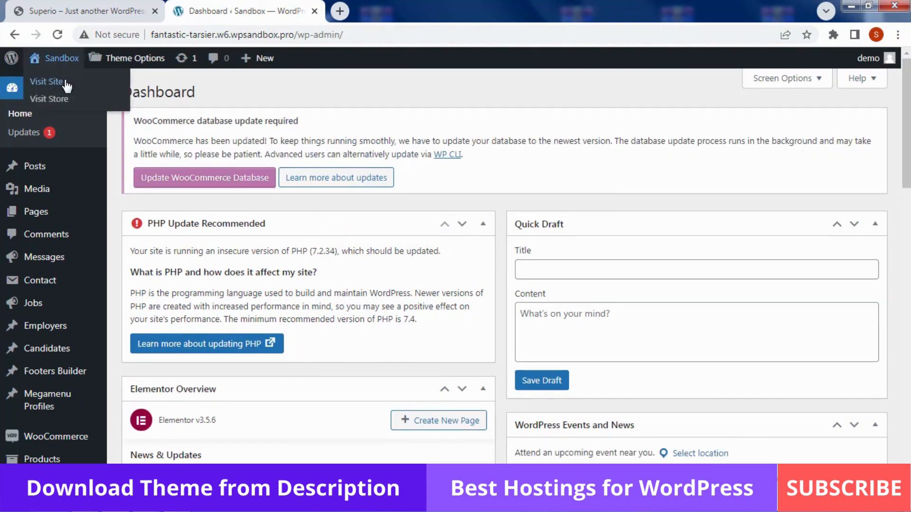
pyautogui.rightClick(66, 84)
pyautogui.click(83, 89)
pyautogui.click(399, 20)
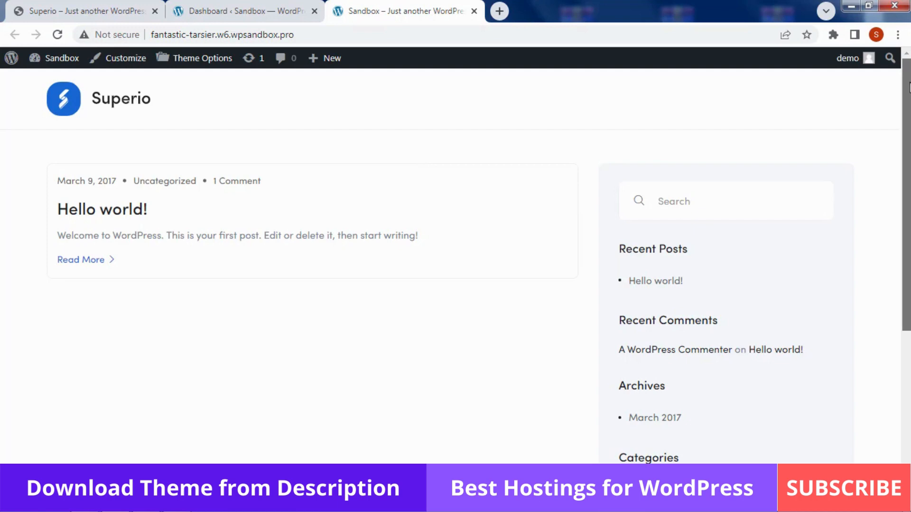
pyautogui.moveTo(908, 87); pyautogui.dragTo(905, 261)
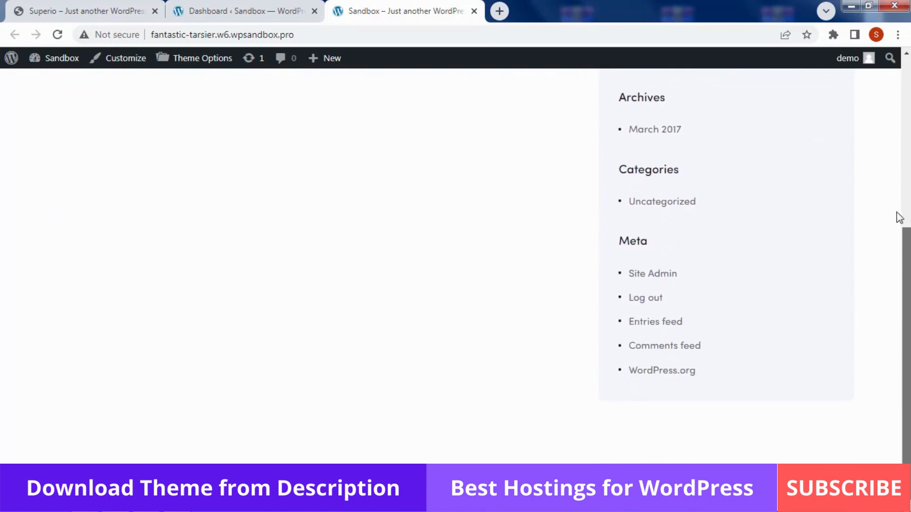
pyautogui.moveTo(896, 216); pyautogui.dragTo(890, 72)
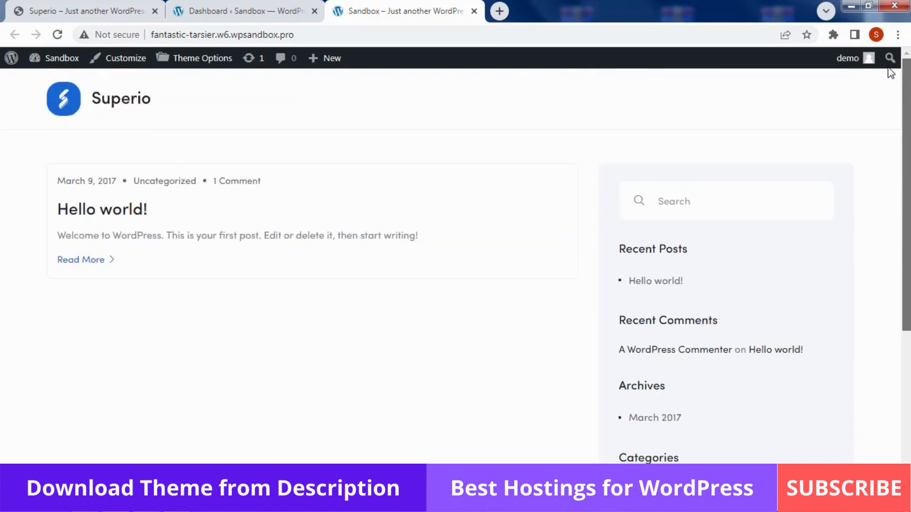
# Step: Return from the site's homepage to the WordPress admin dashboard
pyautogui.click(229, 4)
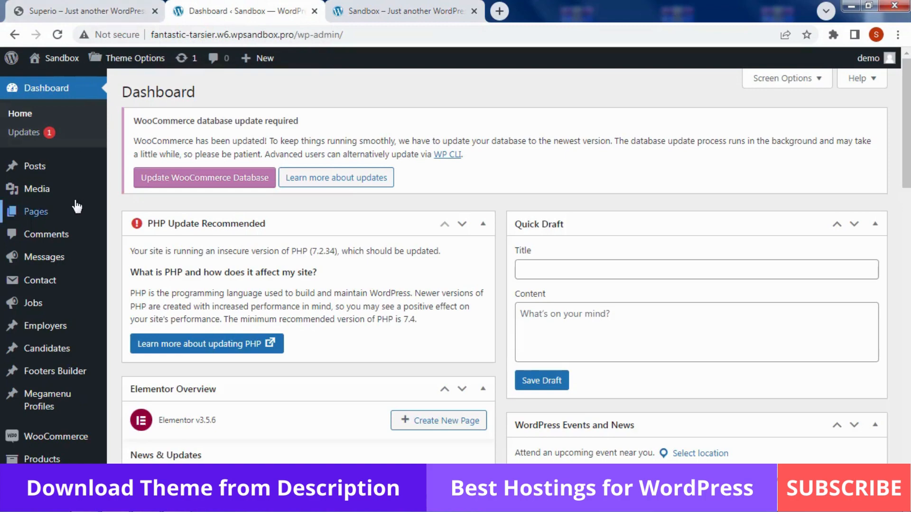
pyautogui.moveTo(50, 432)
pyautogui.scroll(-5, 50, 417)
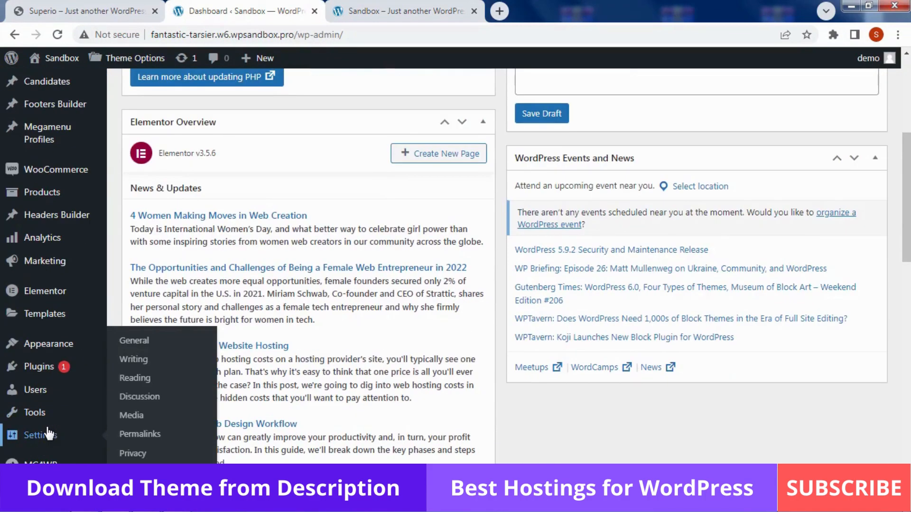